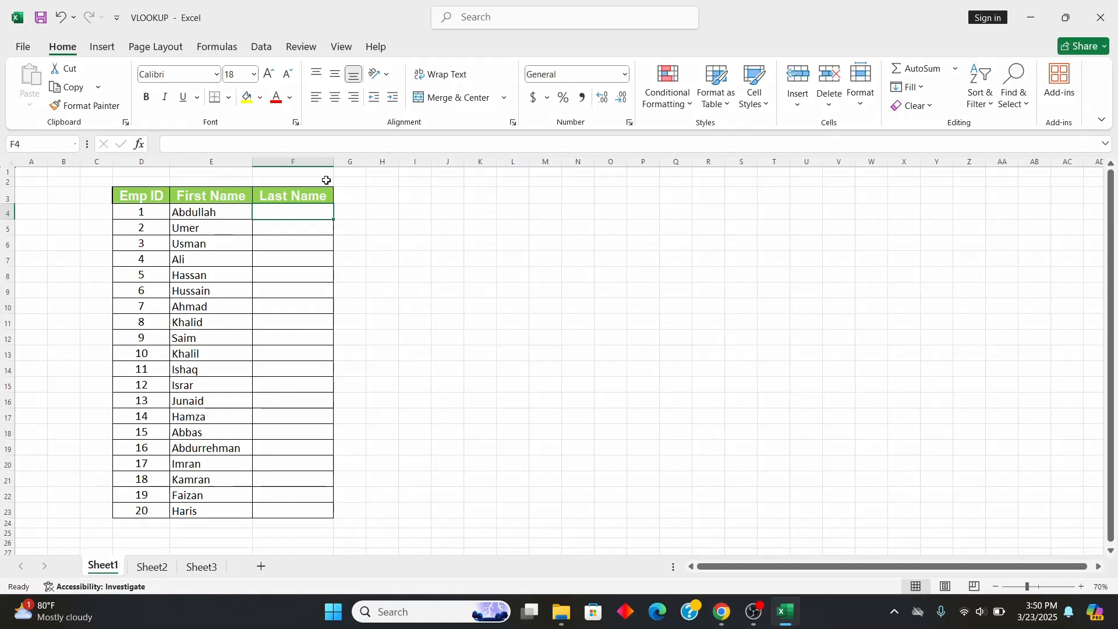
Step: Review the employee table on Sheet2, then start a VLOOKUP formula in Sheet1 cell F4 with D4 as the lookup value
click(296, 233)
click(299, 210)
click(152, 566)
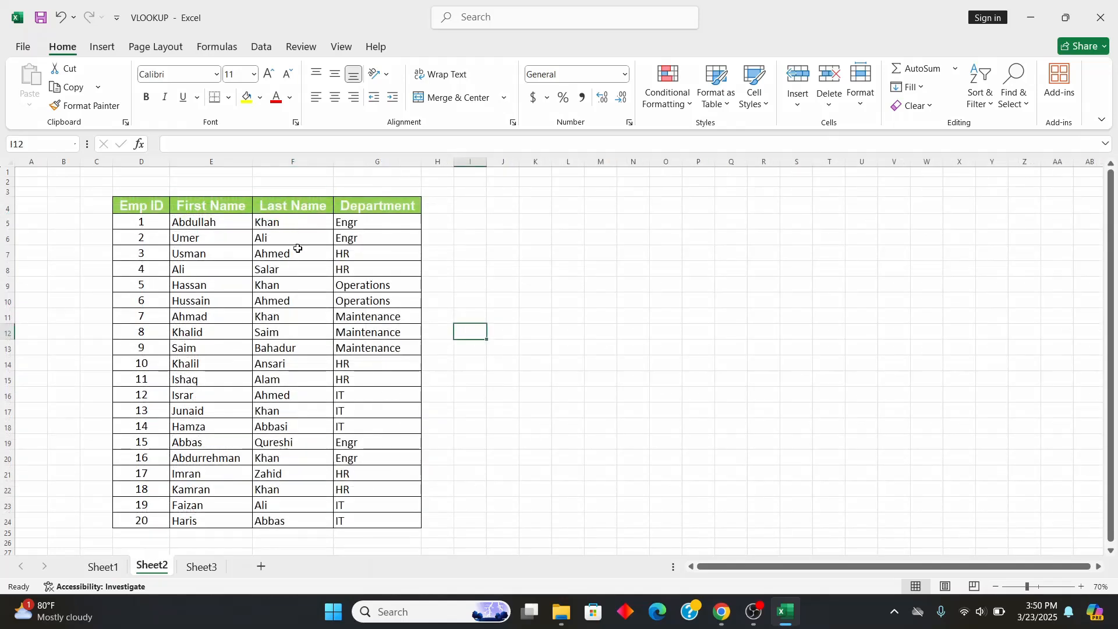
click(104, 566)
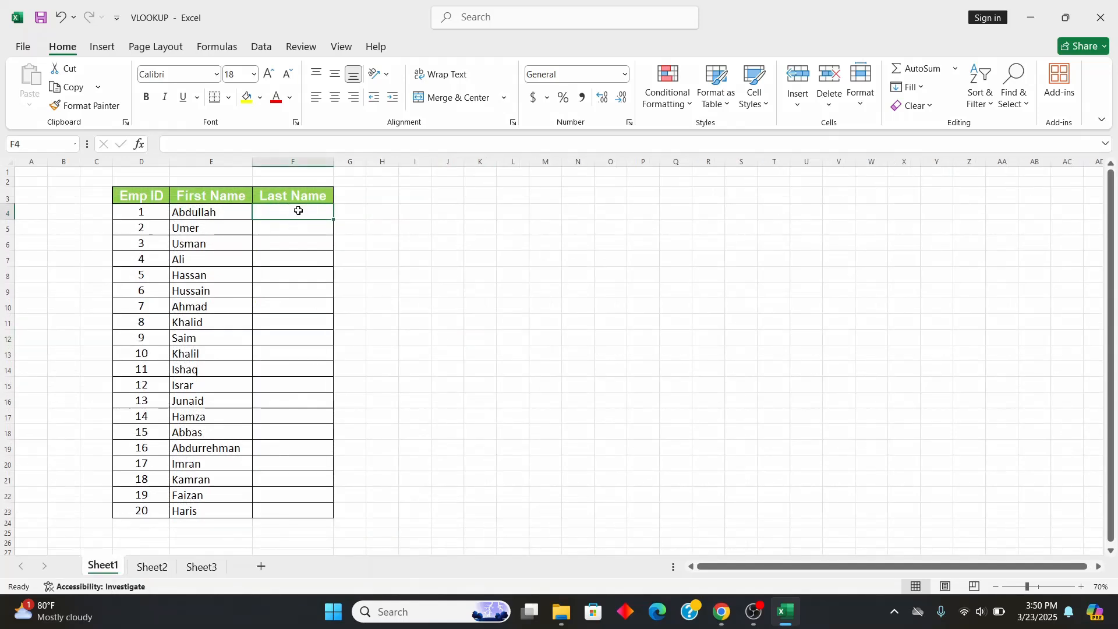
text(=)
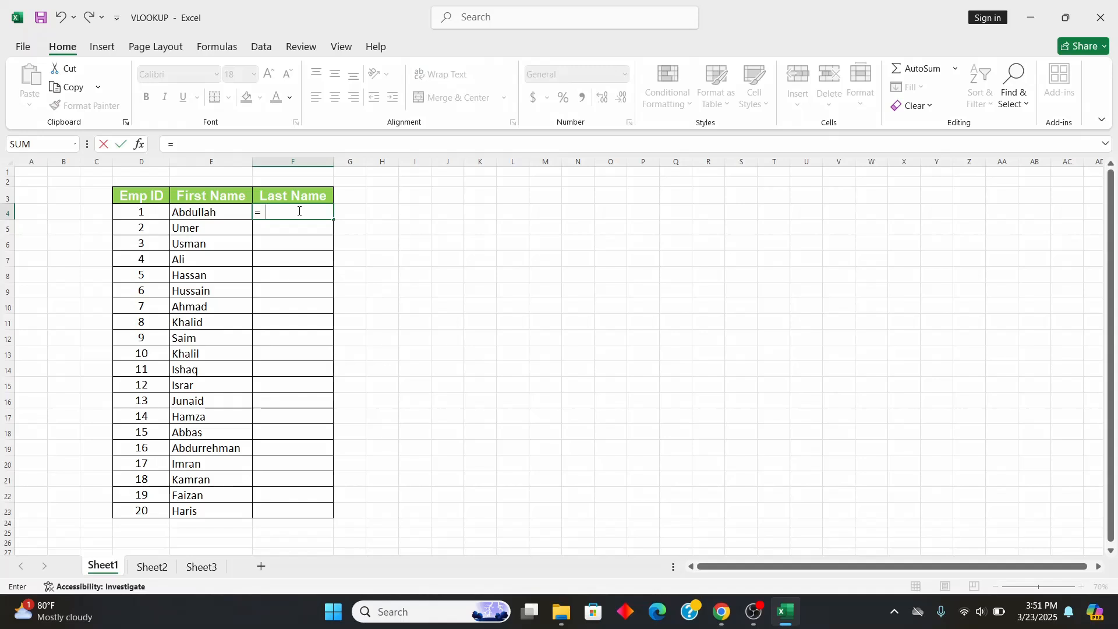
text(vlookup)
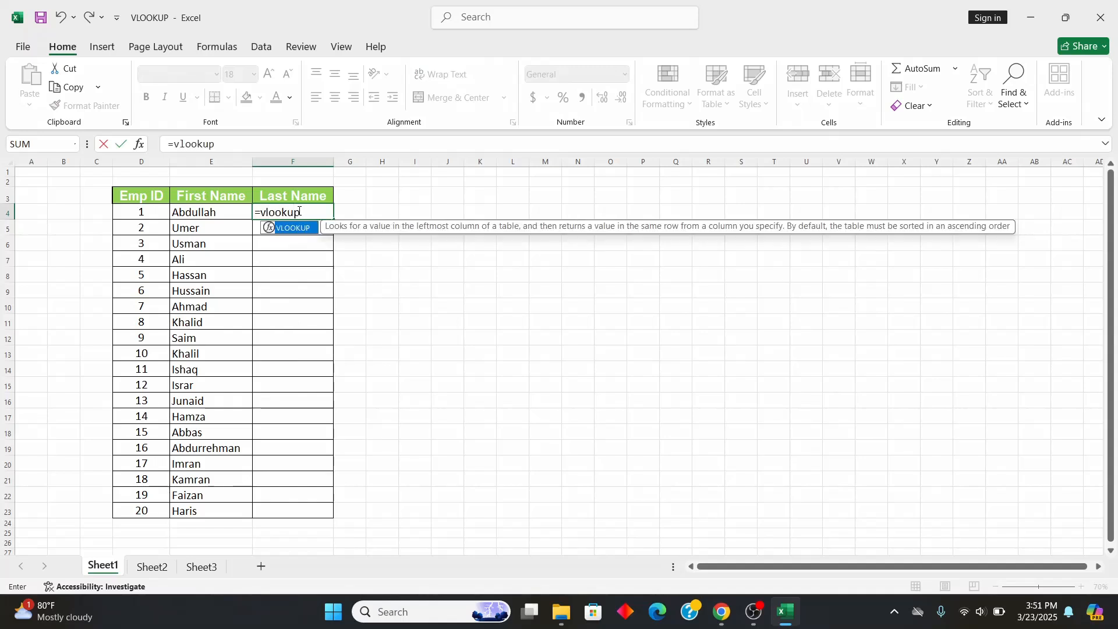
double_click(303, 229)
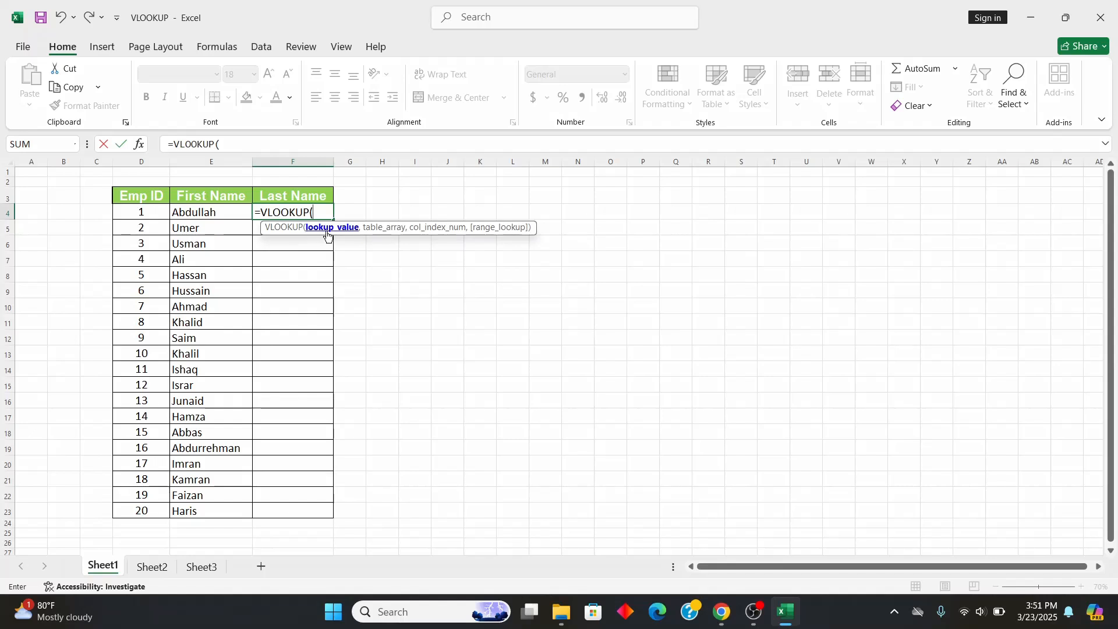
click(156, 212)
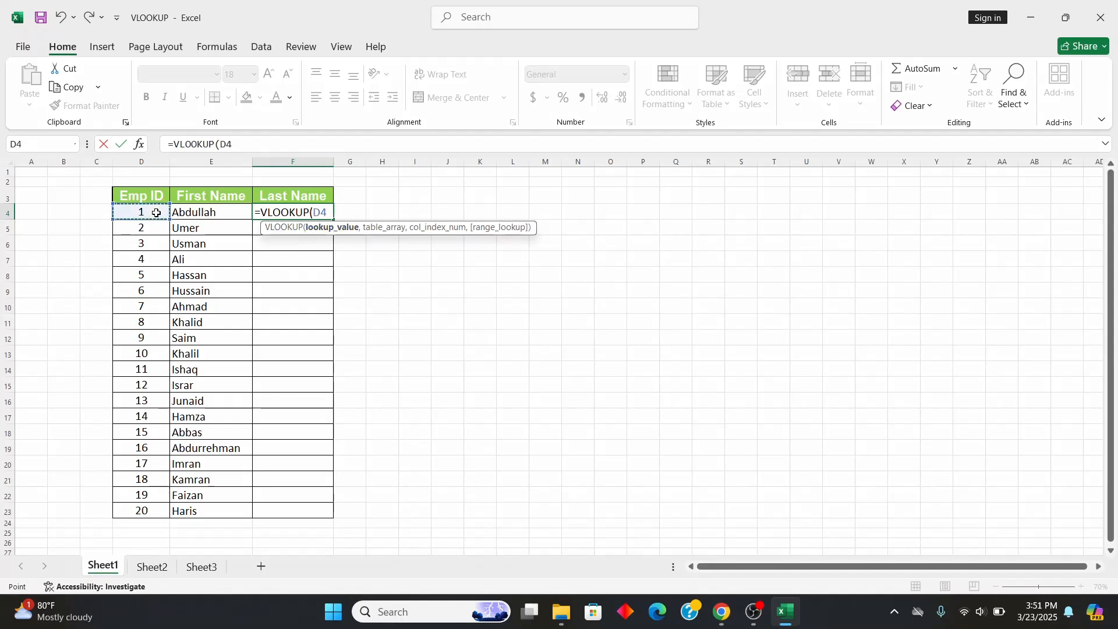
text(,)
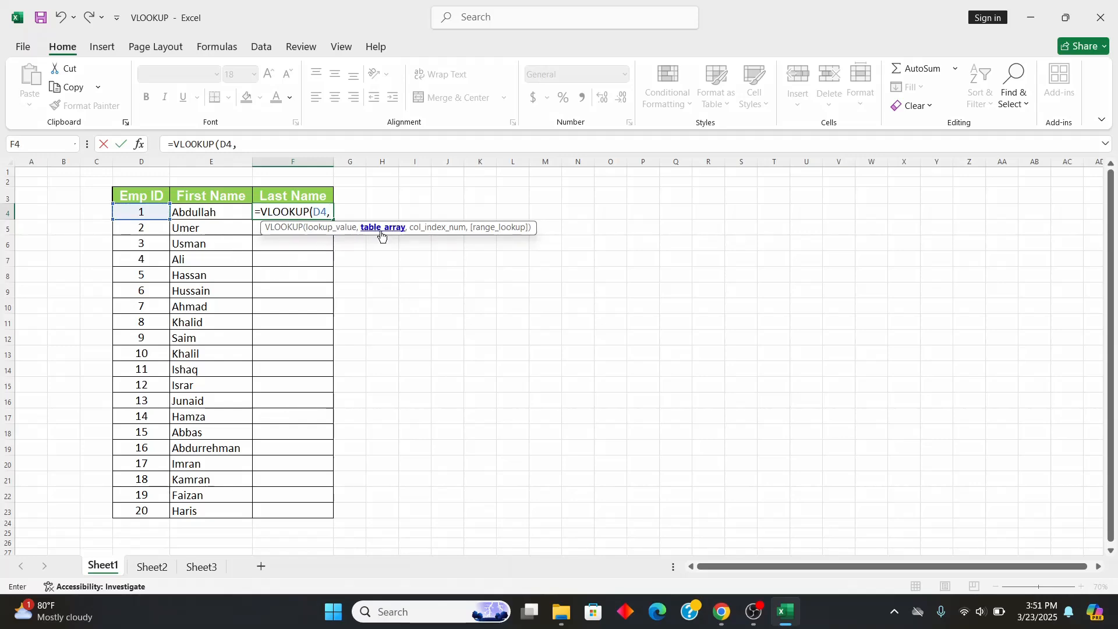
Step: Complete the VLOOKUP with Sheet2 range D4:G24 as the table array, column index 3 and range lookup 0
click(158, 565)
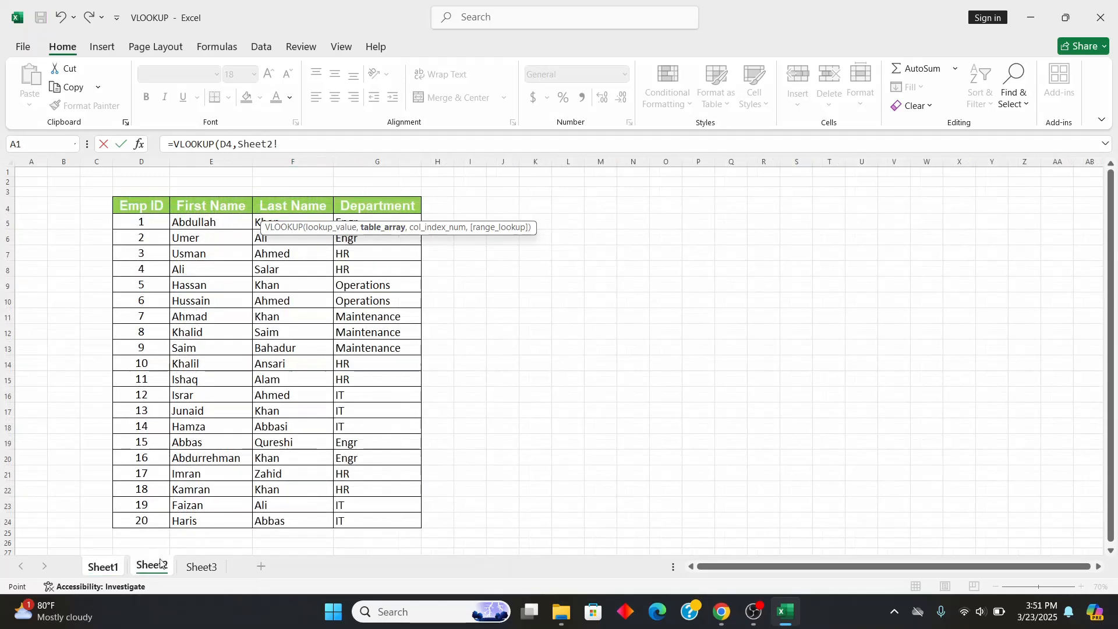
drag(146, 208, 368, 504)
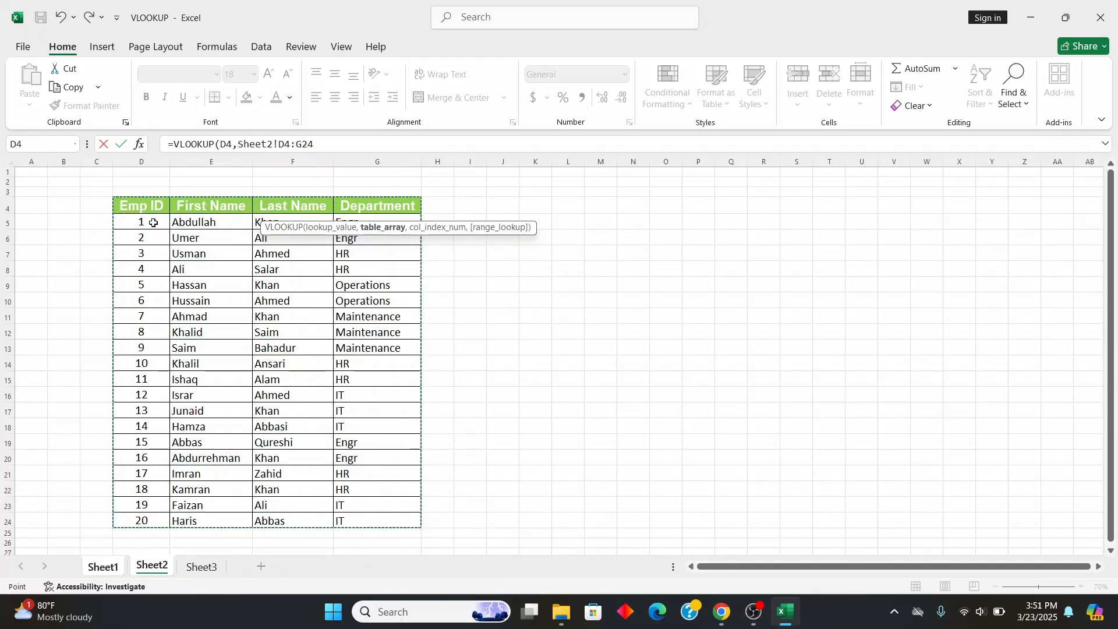
text(,)
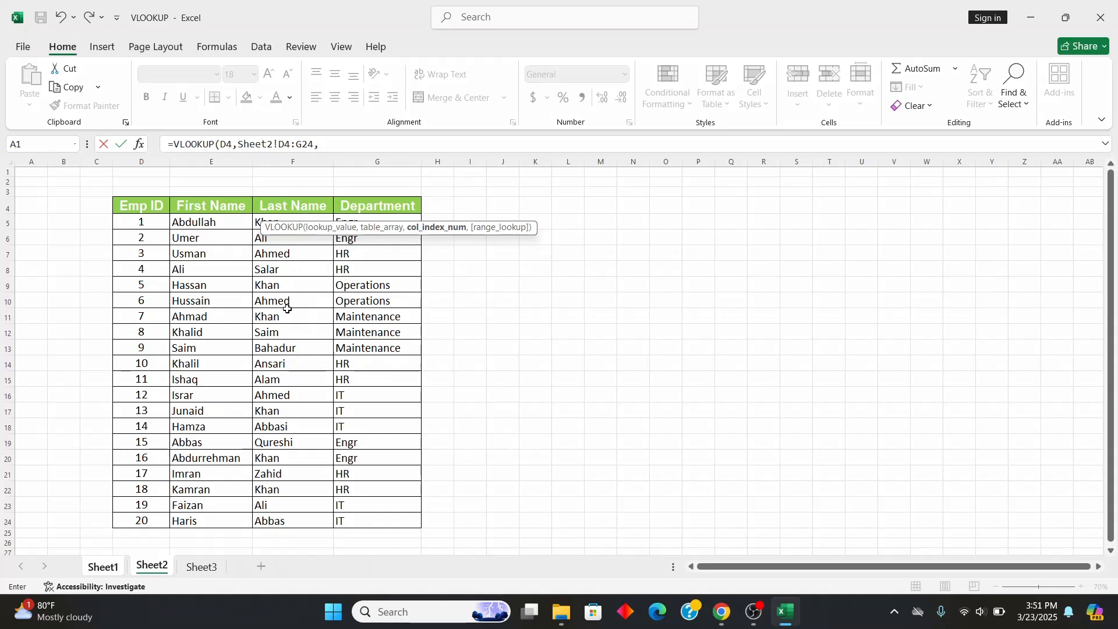
text(3,0)
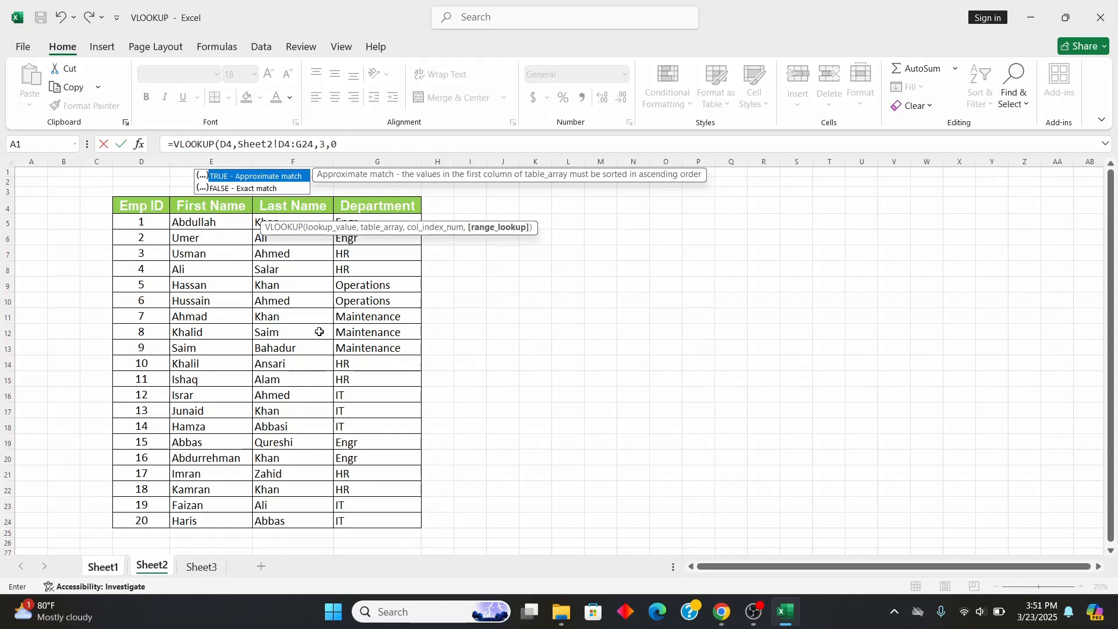
key(Return)
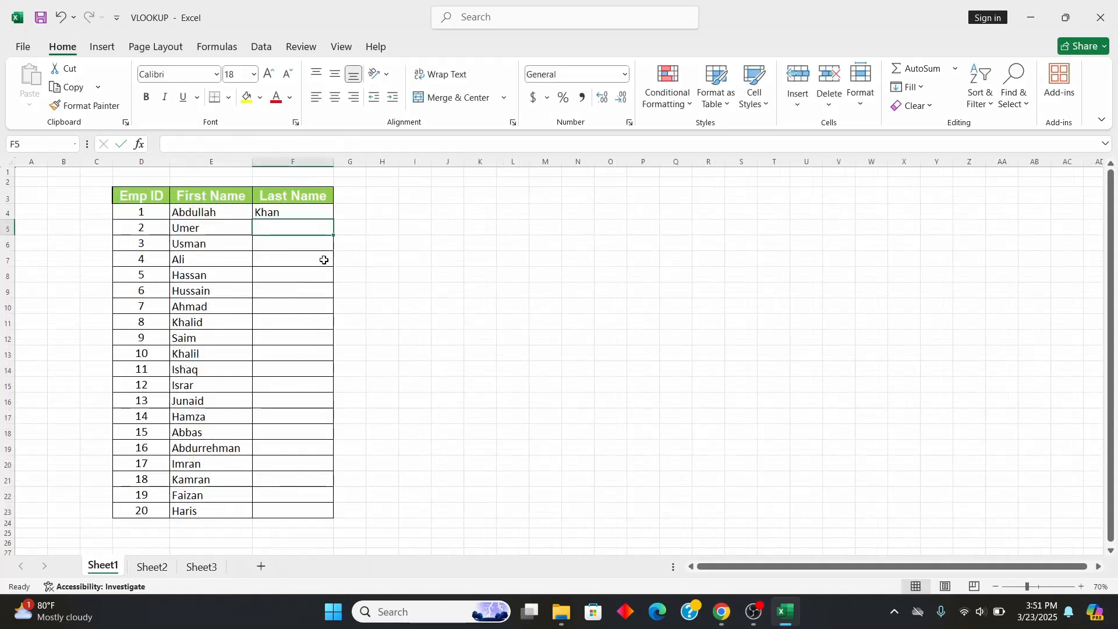
Step: Fill the VLOOKUP formula from F4 down the Last Name column to F23
click(305, 216)
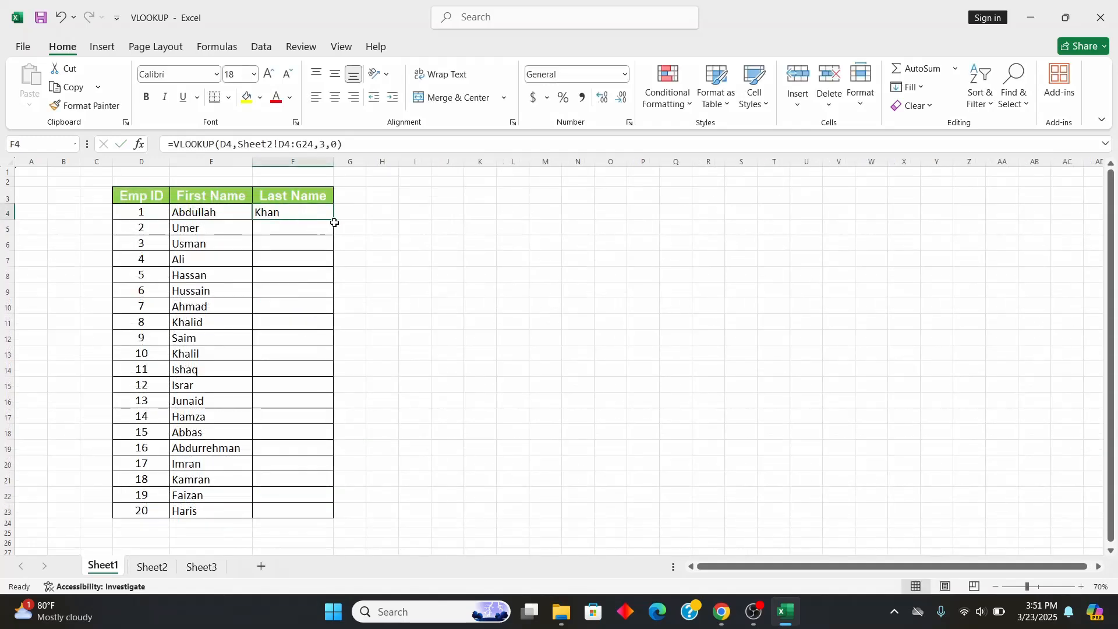
drag(334, 220, 327, 518)
click(358, 271)
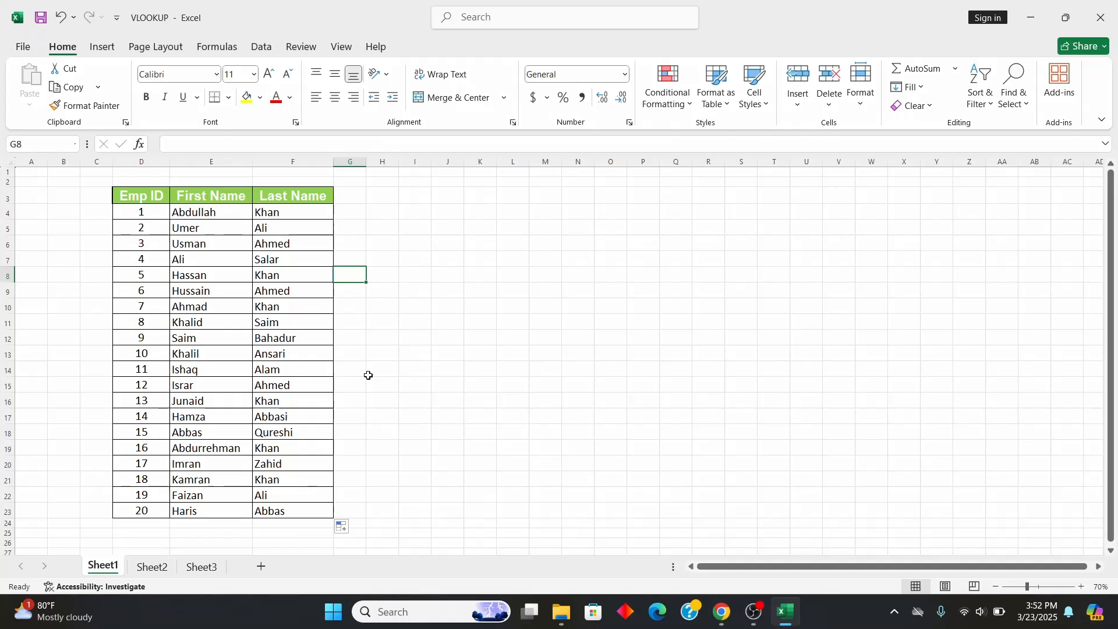
Step: On Sheet3, set the sales amount in cell D13 to 1500
click(204, 568)
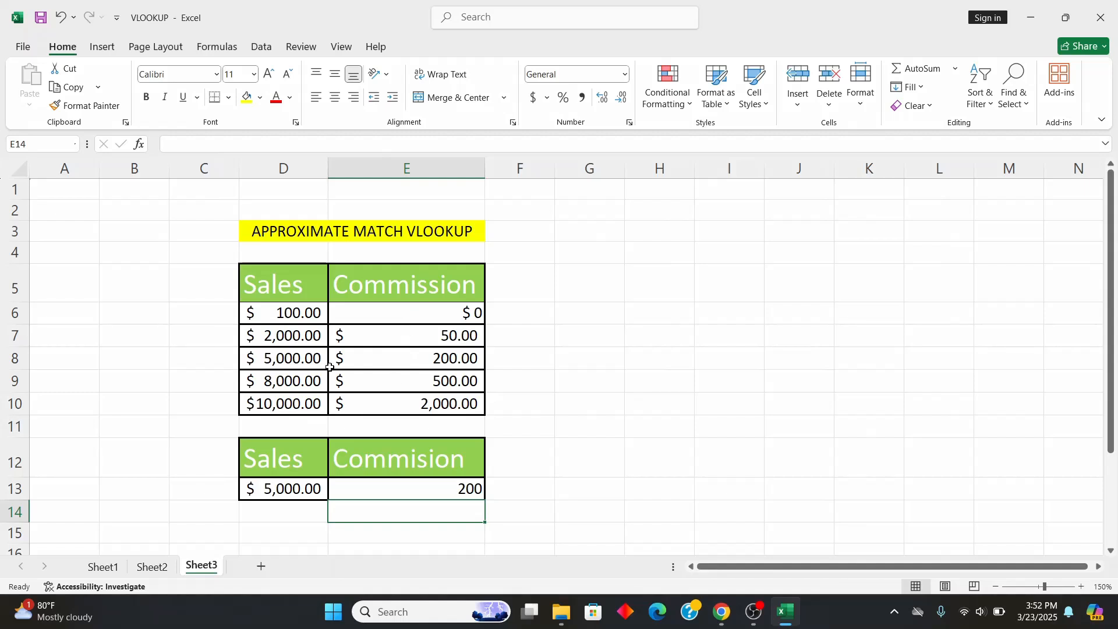
click(290, 458)
click(296, 482)
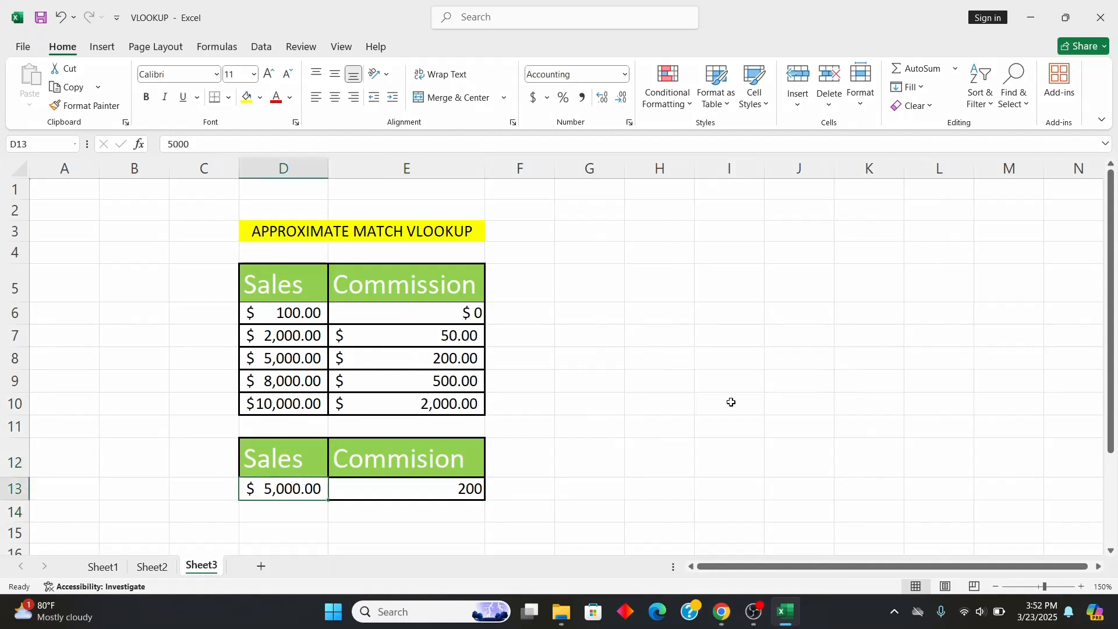
text(1500)
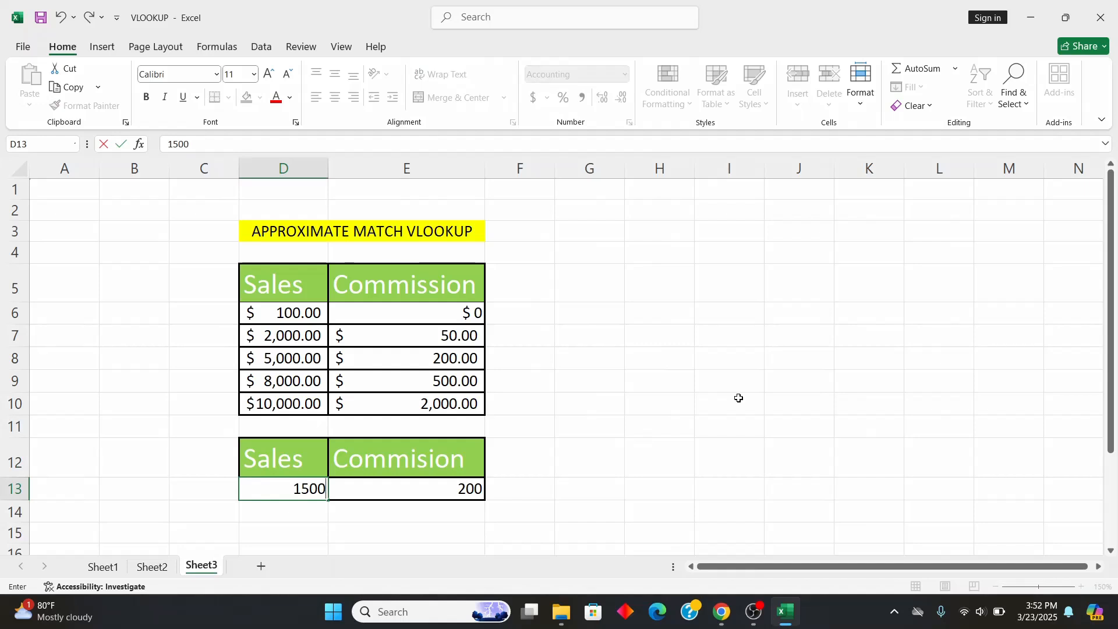
key(Return)
Step: Enter the approximate-match formula =VLOOKUP(D13,D5:E10,2,1) in the commission cell E13
click(402, 496)
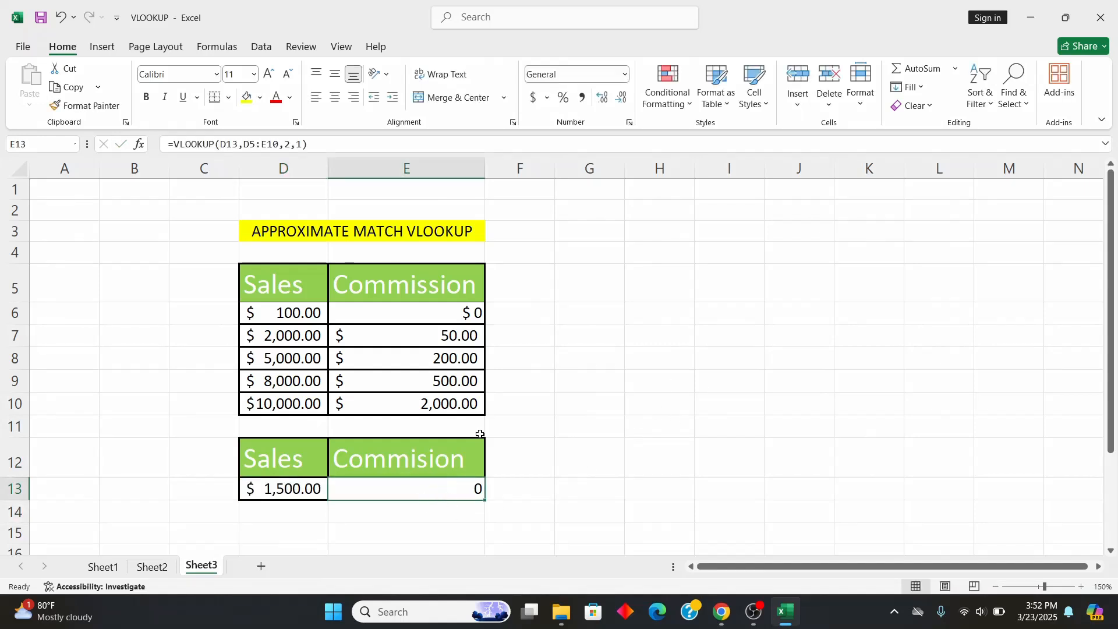
text(=vlook)
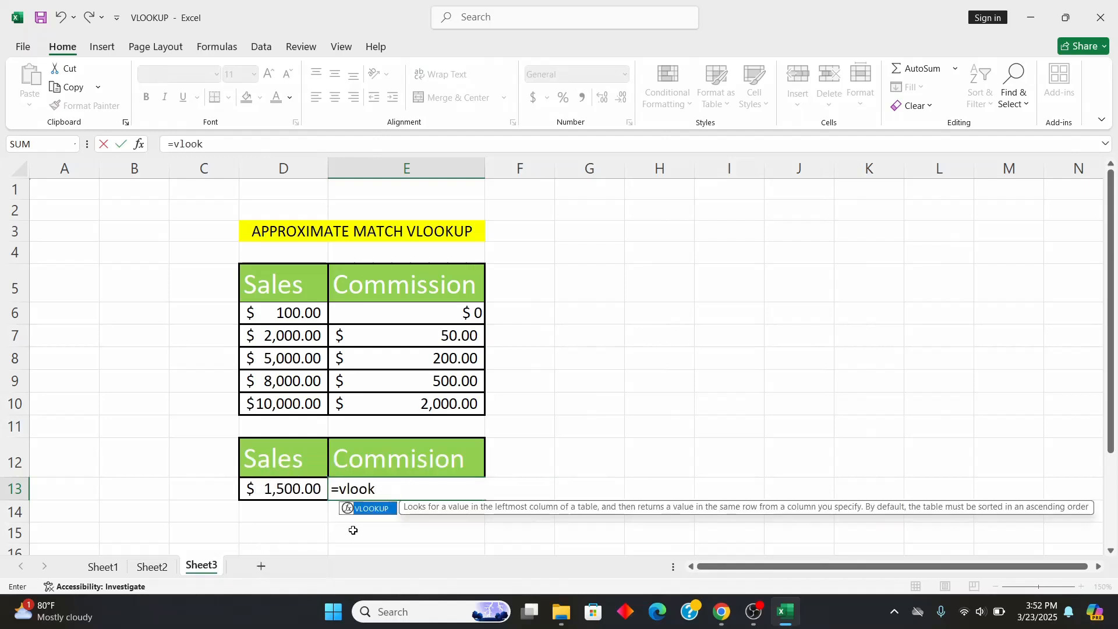
double_click(372, 509)
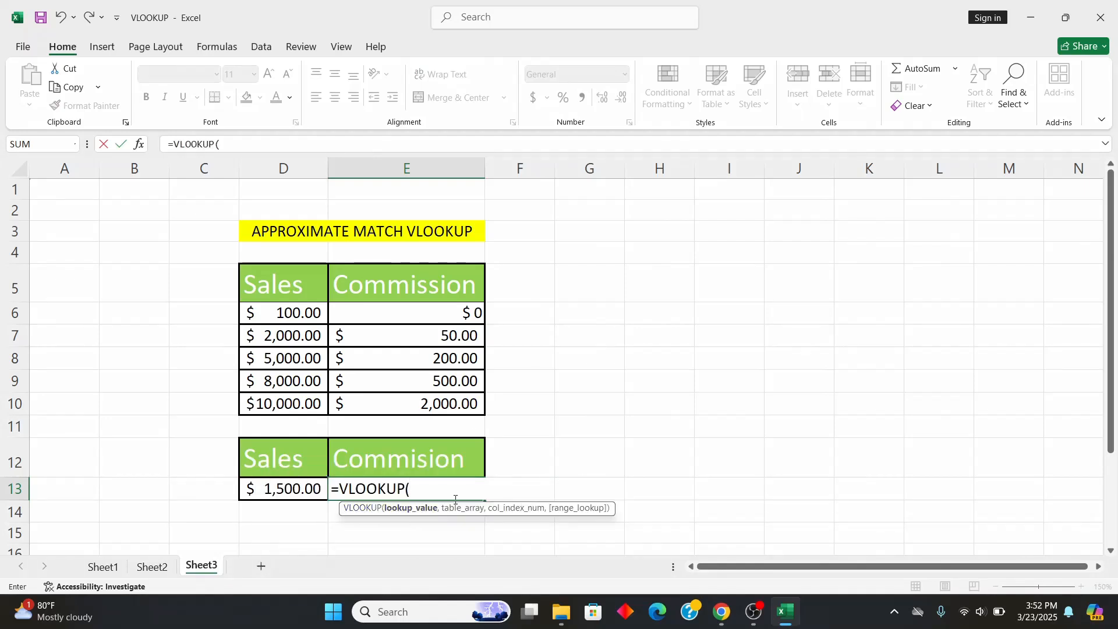
click(284, 488)
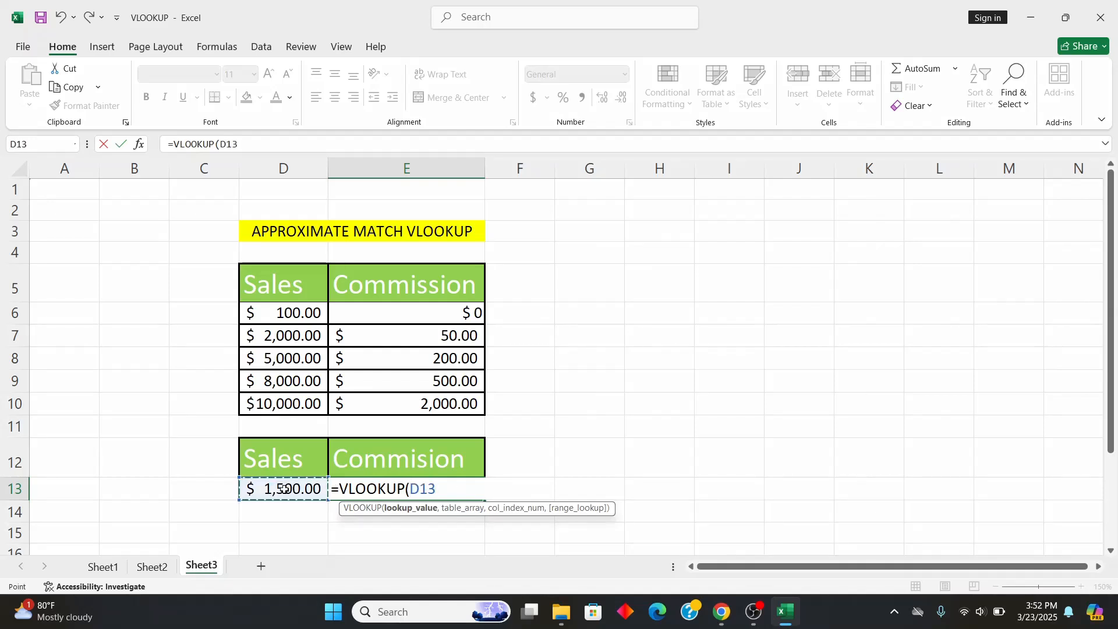
text(,)
click(283, 285)
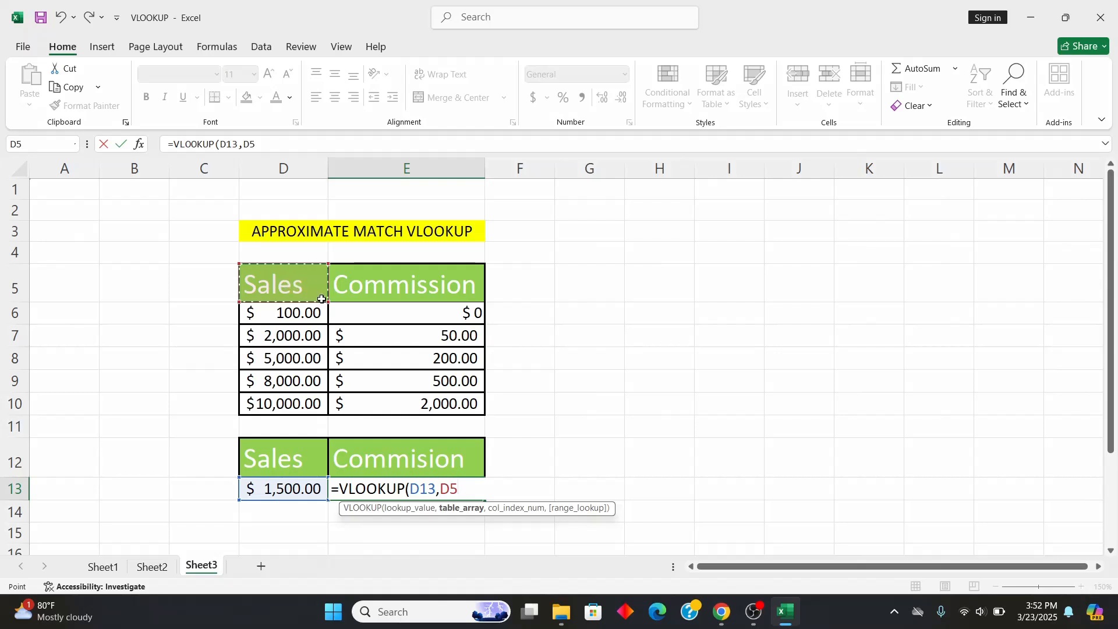
drag(322, 299, 381, 399)
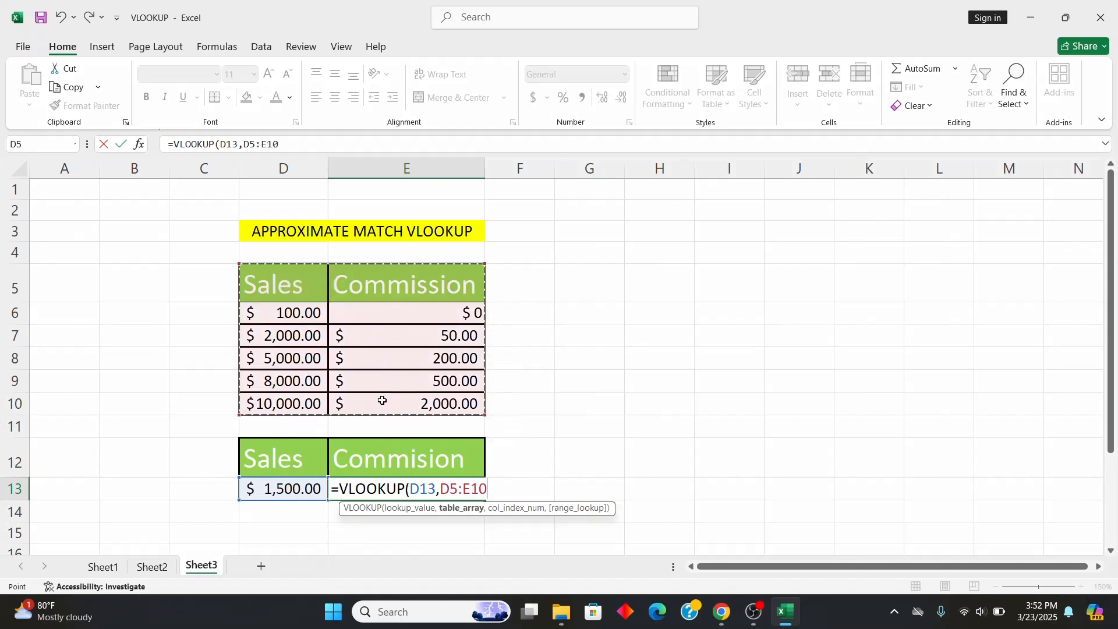
text(,)
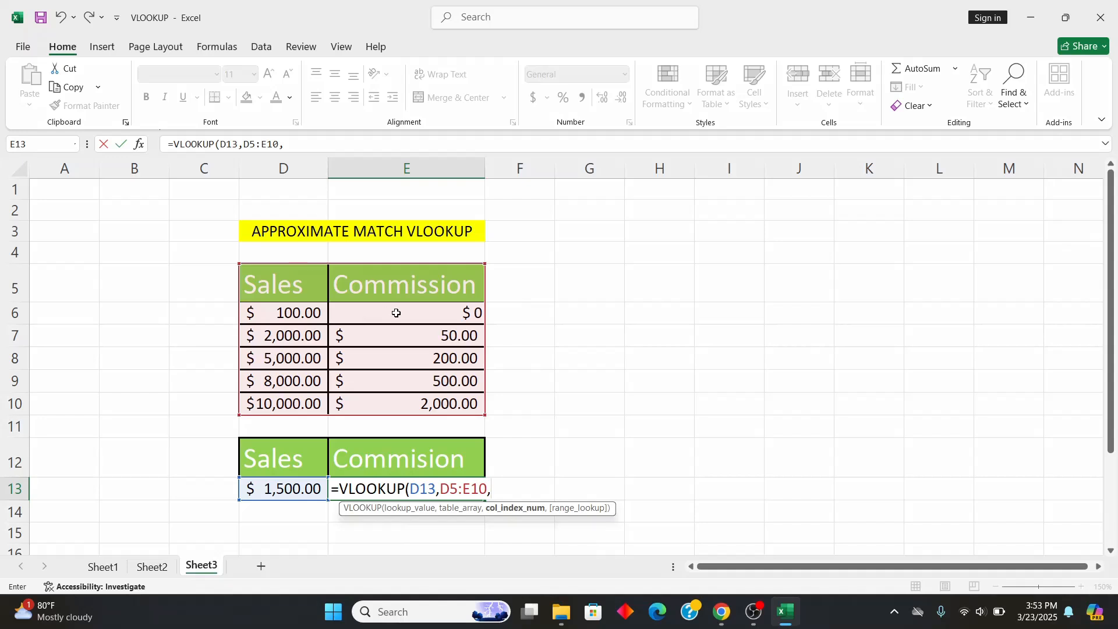
text(2,)
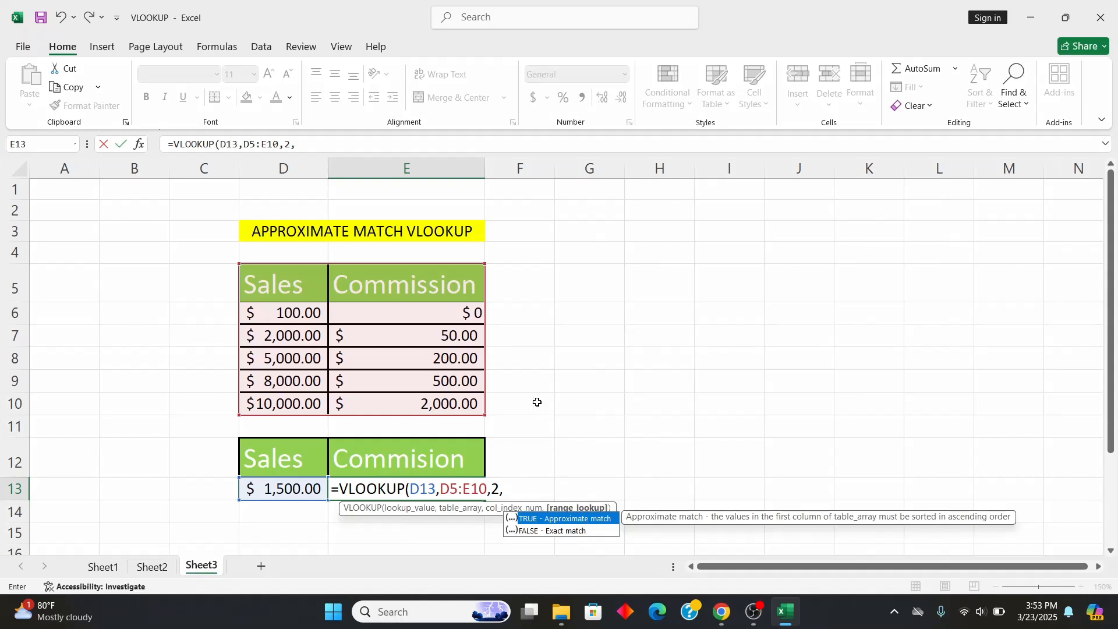
text(1))
key(Return)
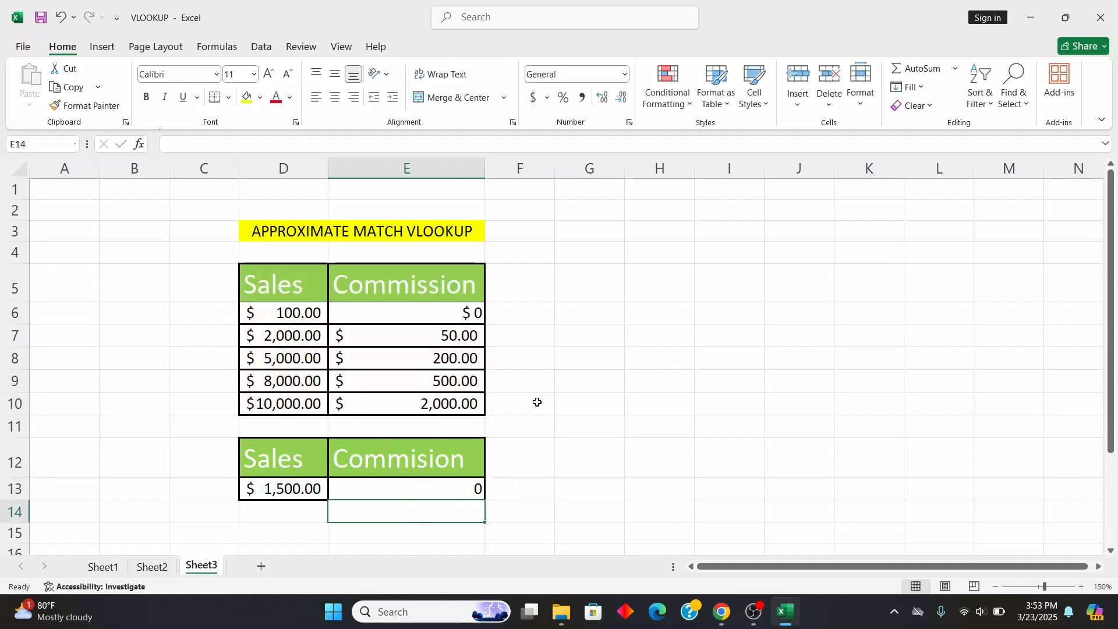
Step: Check the commission for the lowest sales tier, then set the sales amount in D13 to 2000
click(299, 495)
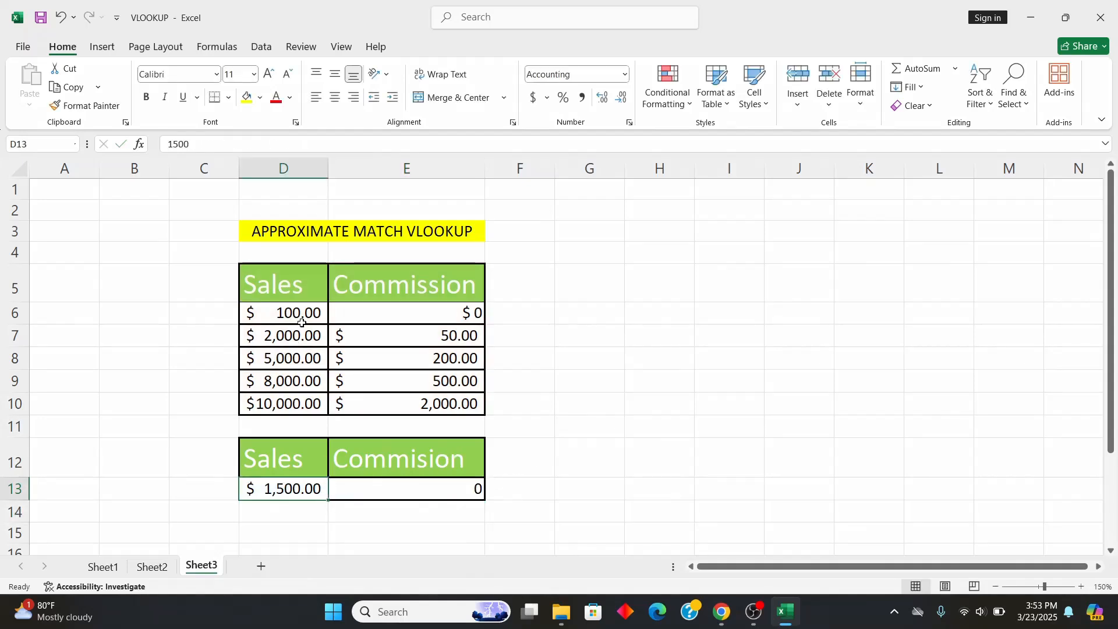
click(434, 314)
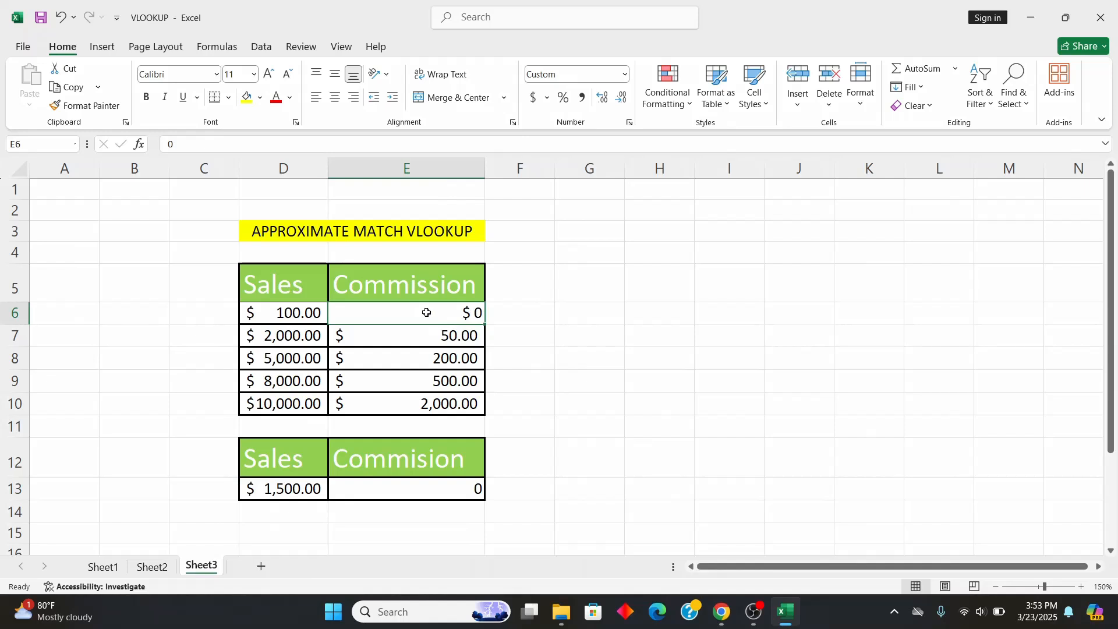
click(292, 490)
text(2000)
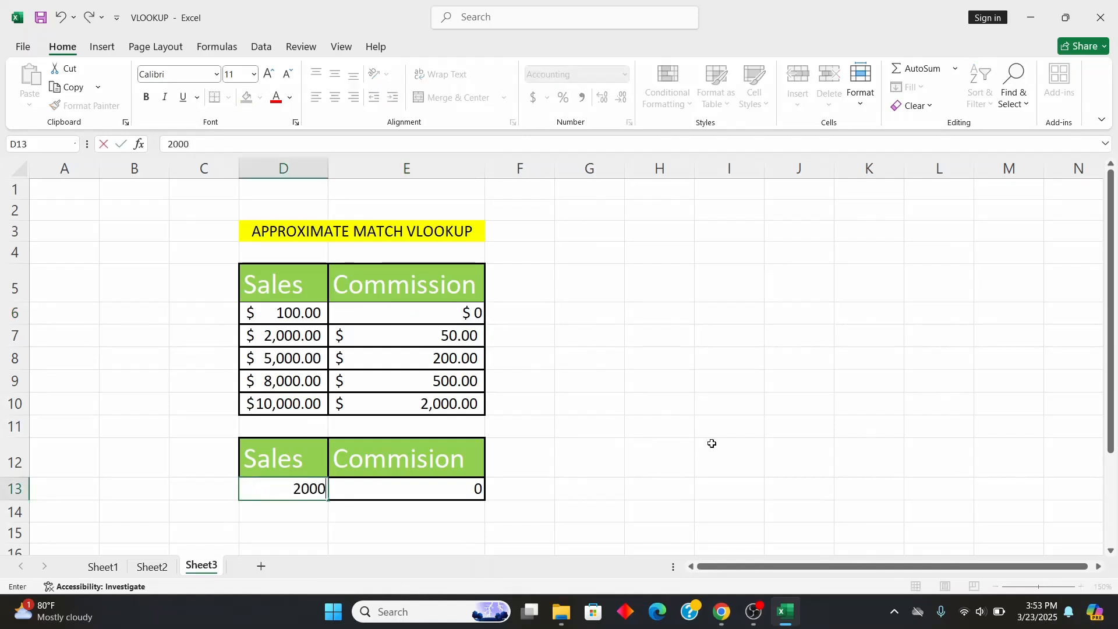
key(Return)
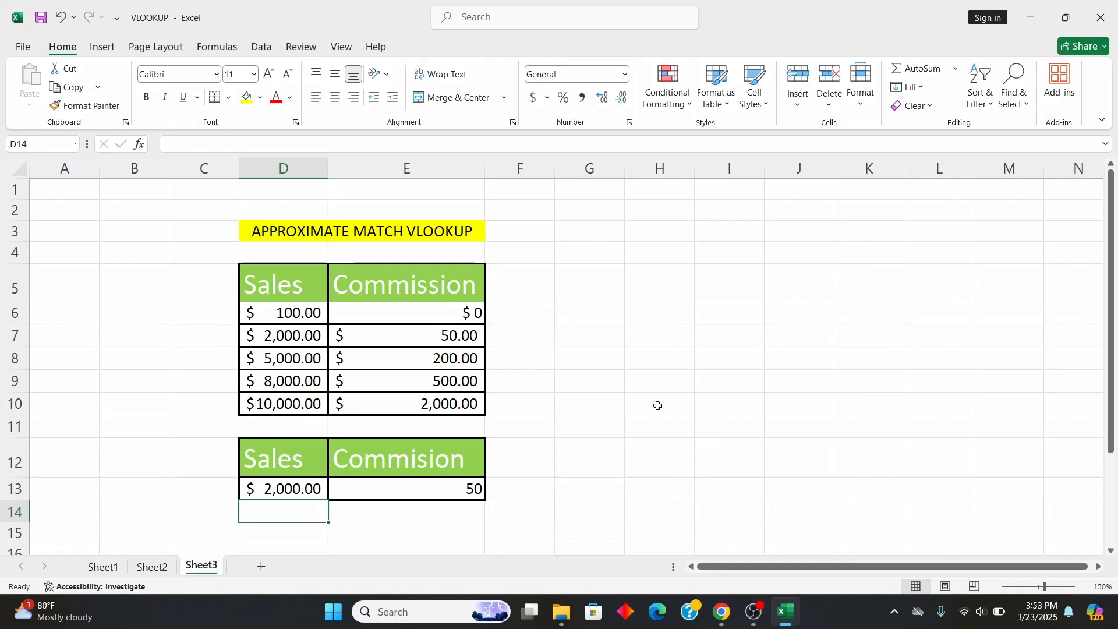
Step: Check the commission in E7, set the sales amount in D13 to 2500, and inspect the commission in E13
click(418, 326)
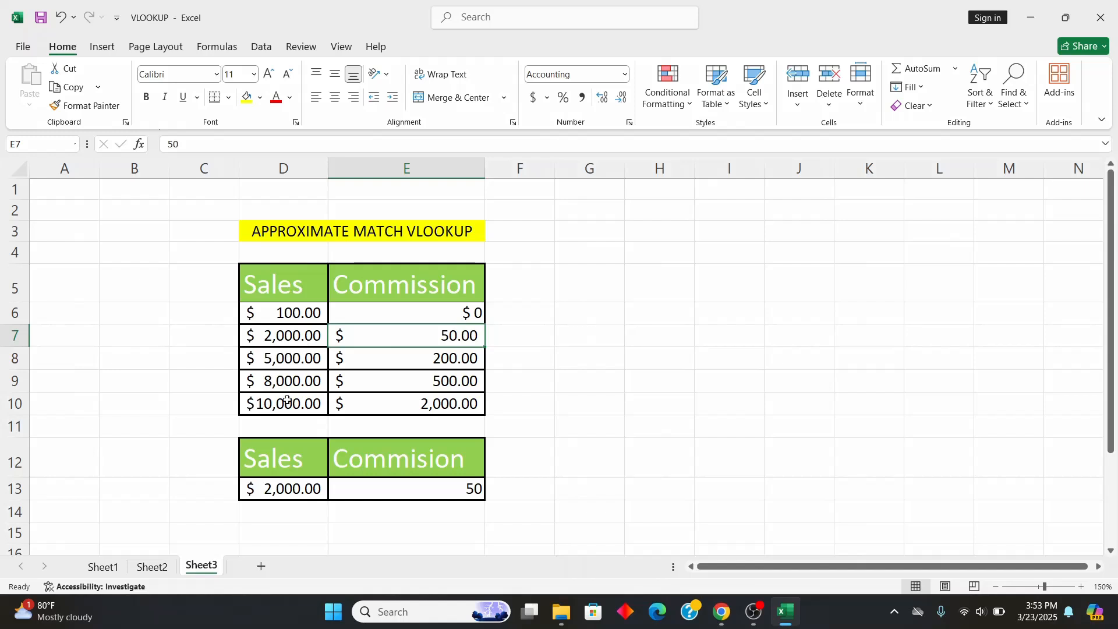
click(285, 496)
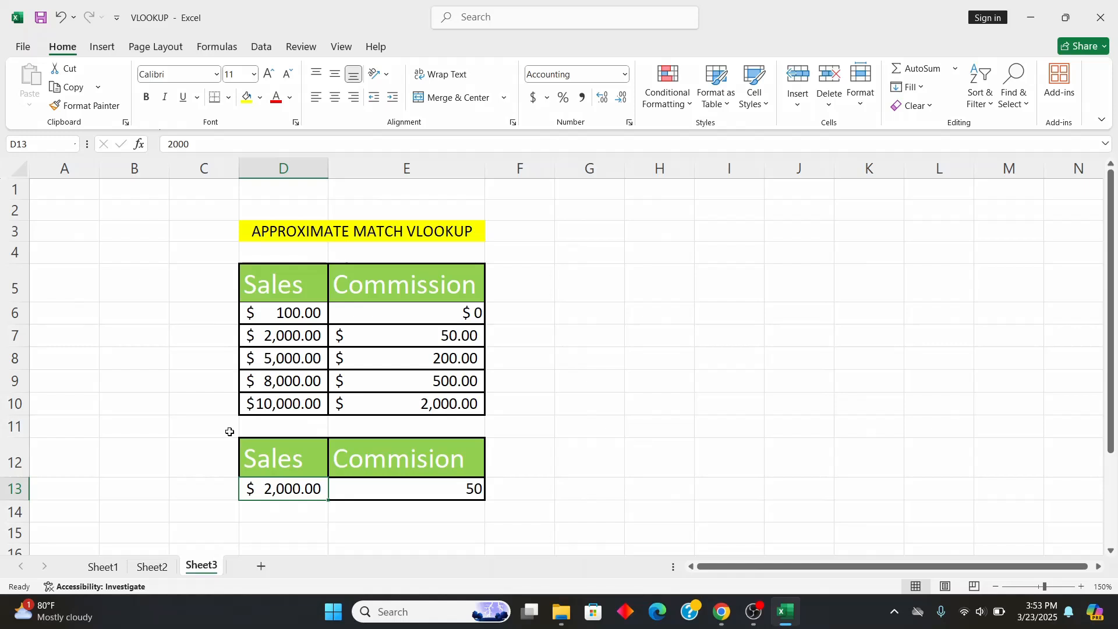
text(2500)
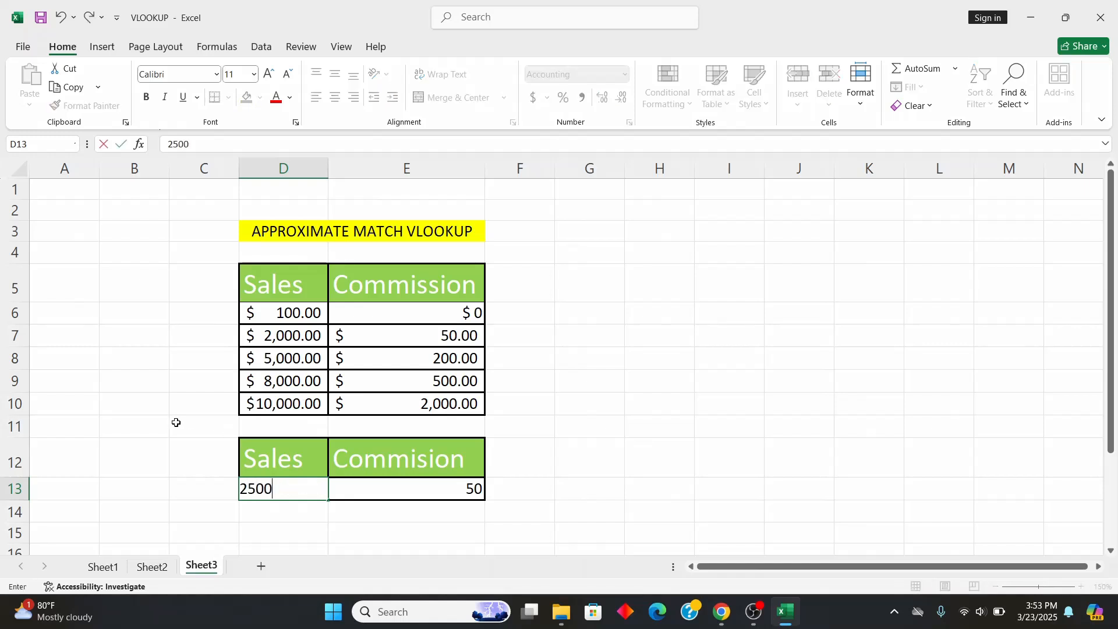
key(Return)
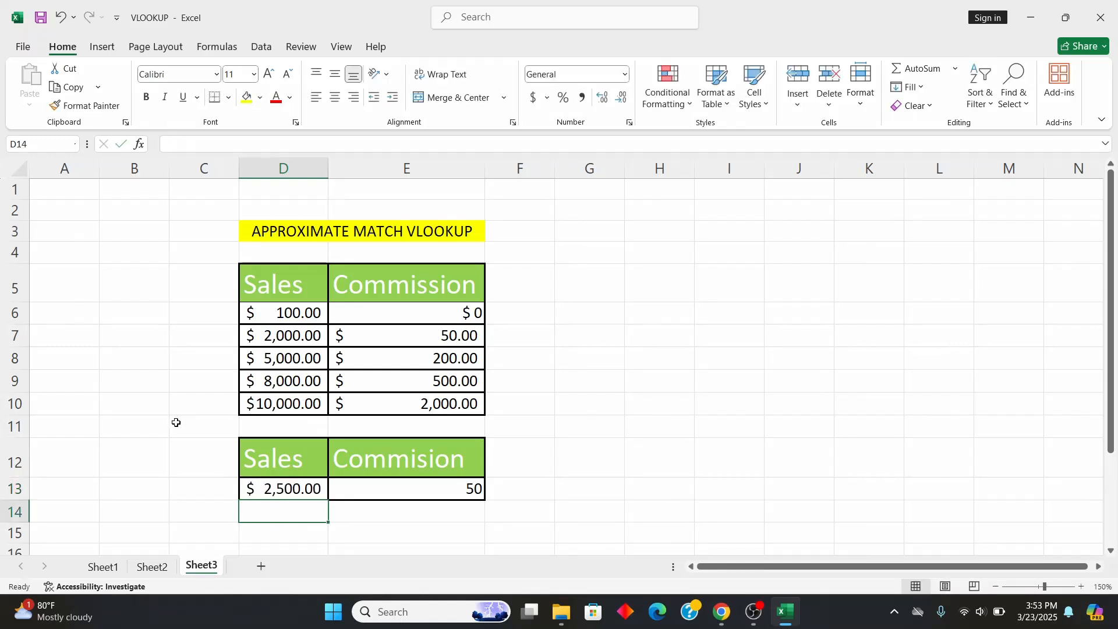
click(448, 494)
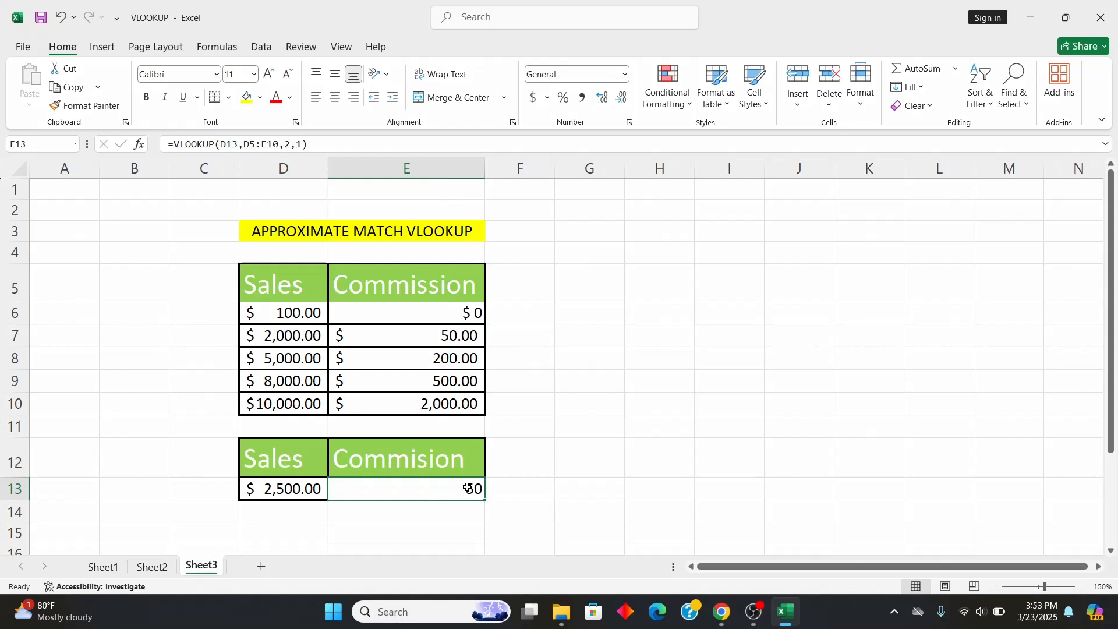
Step: Inspect the sales tiers in rows 7 and 8, and set the sales amount in D13 to 5500 to check it against the commission in E8
click(308, 333)
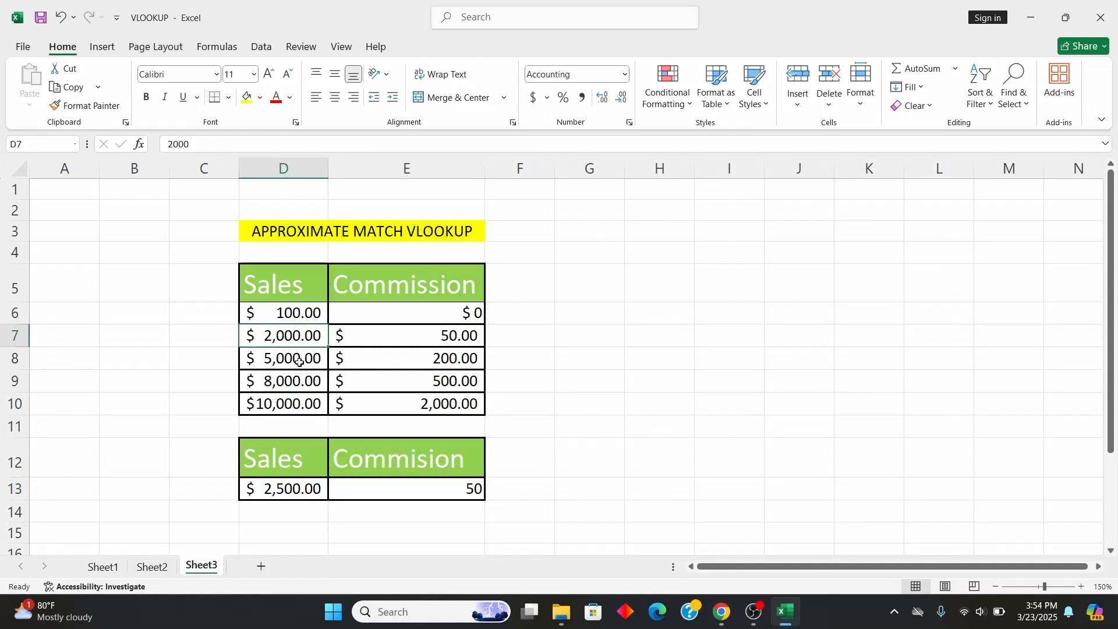
click(429, 335)
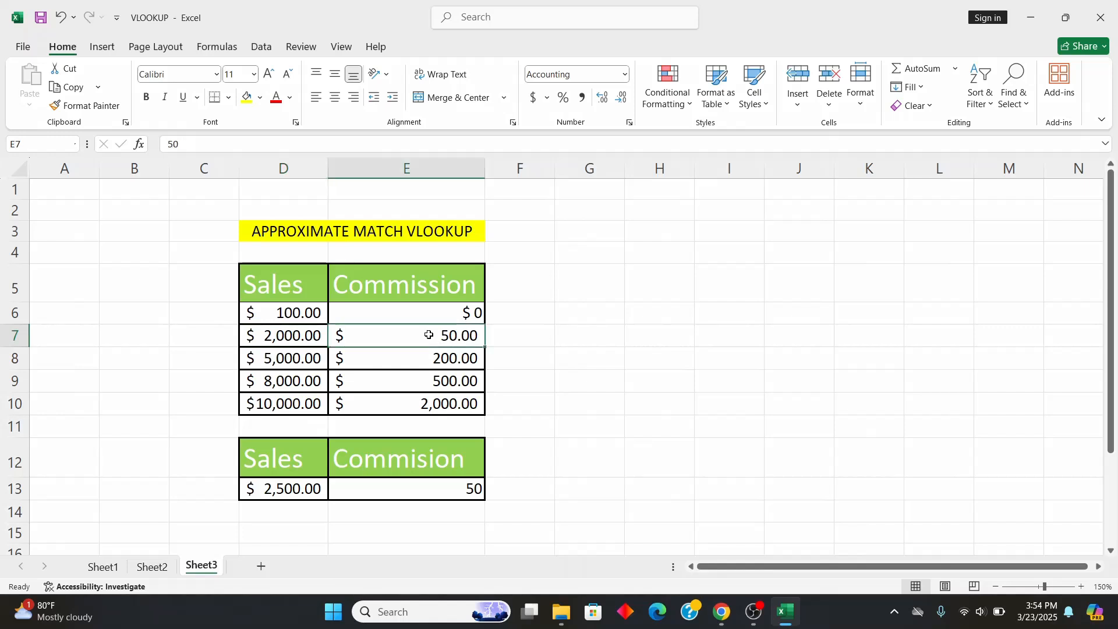
click(282, 359)
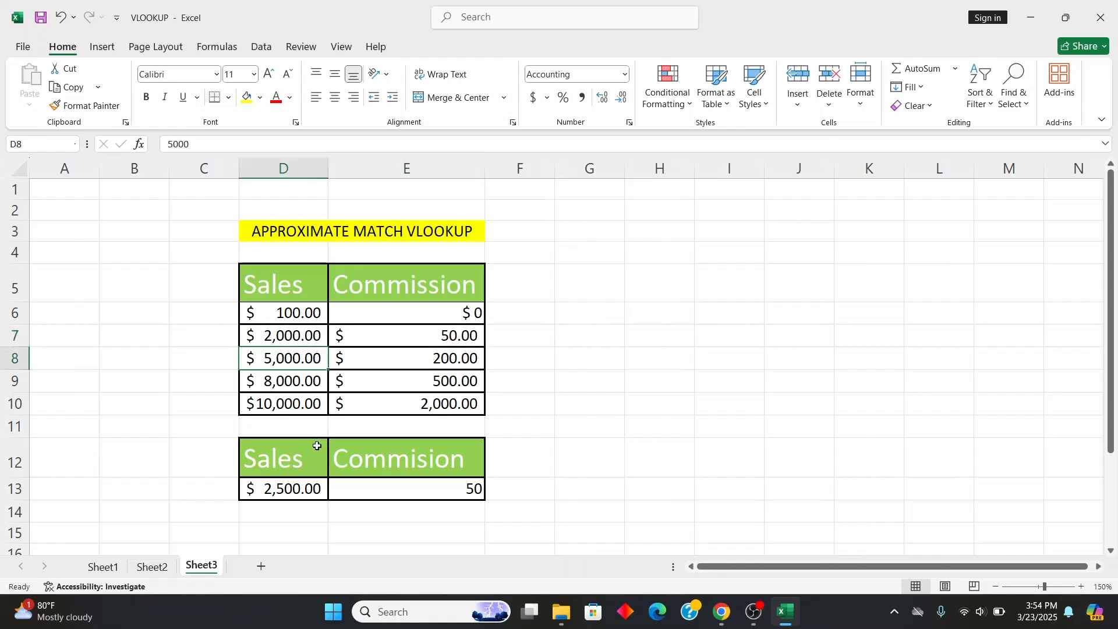
click(308, 494)
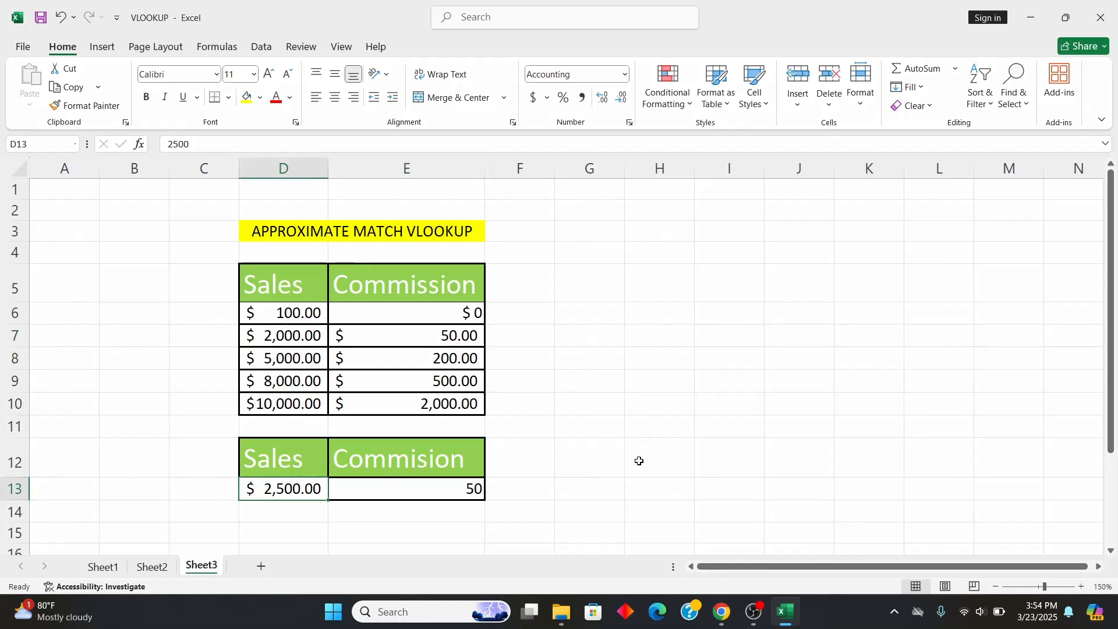
text(5500)
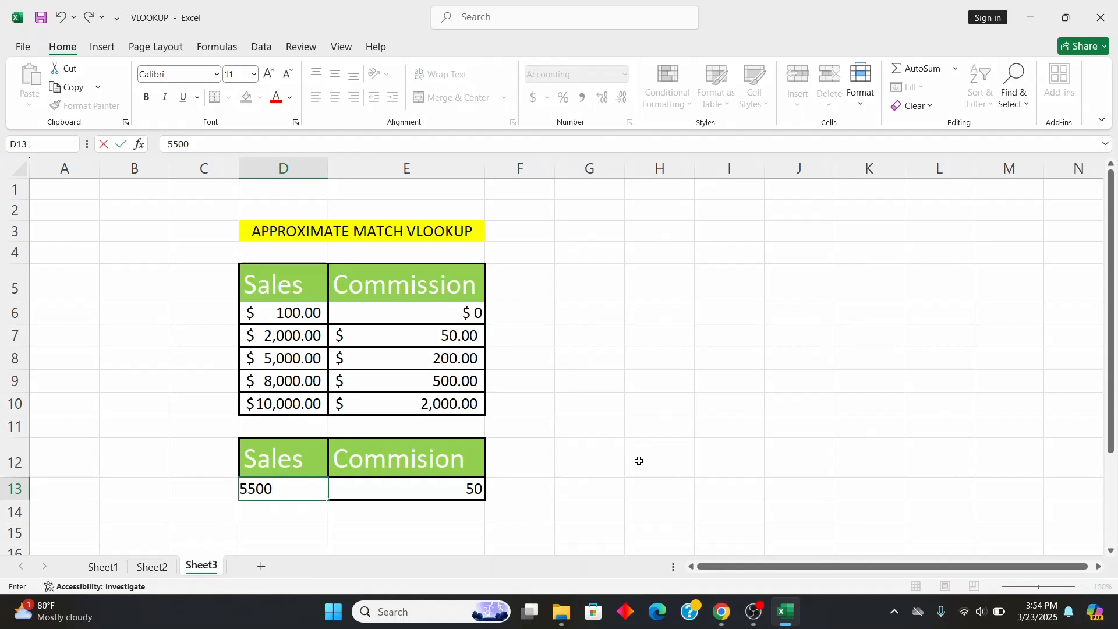
key(Return)
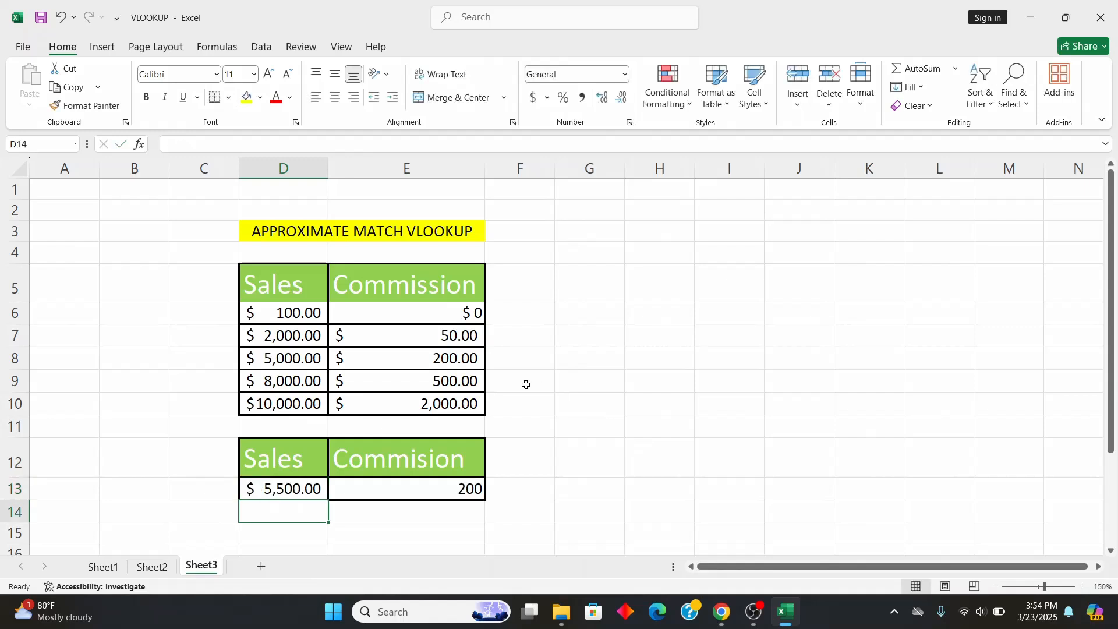
click(452, 357)
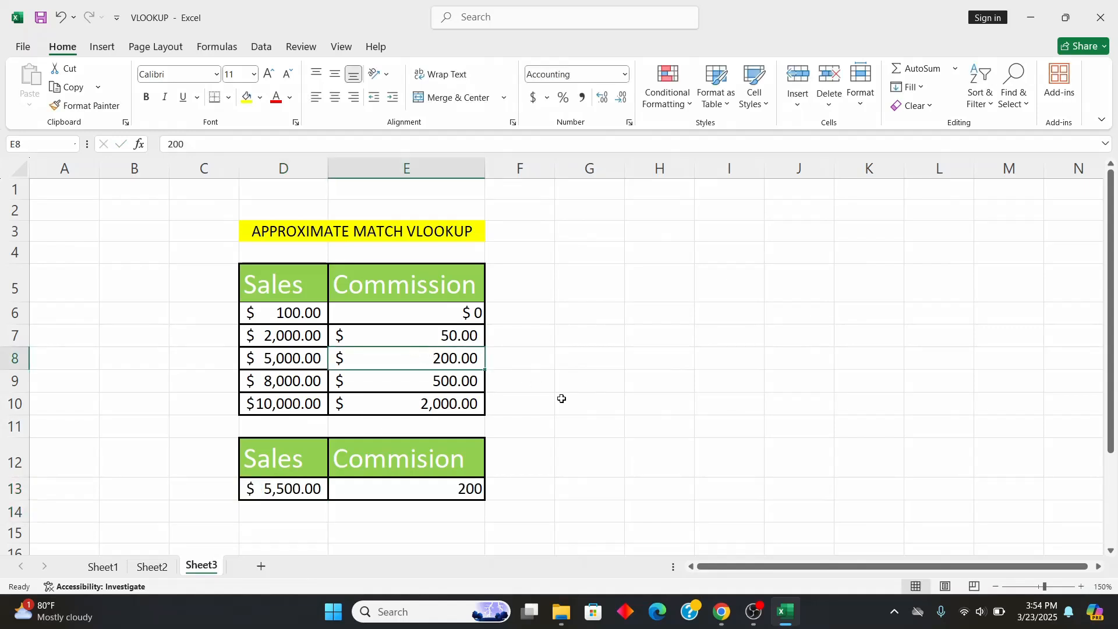